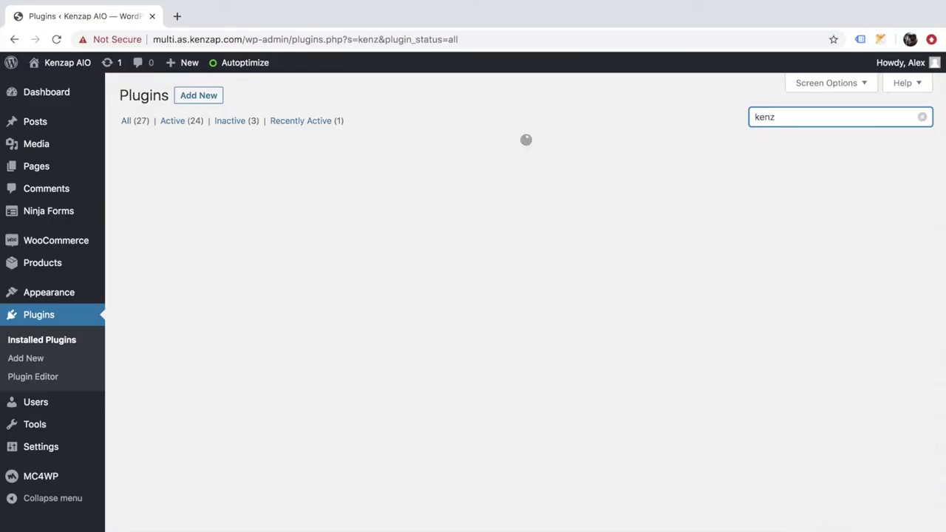
Search the WordPress plugin directory for the Kenzap Calendar plugin.
{"action": "type", "text": "ap"}
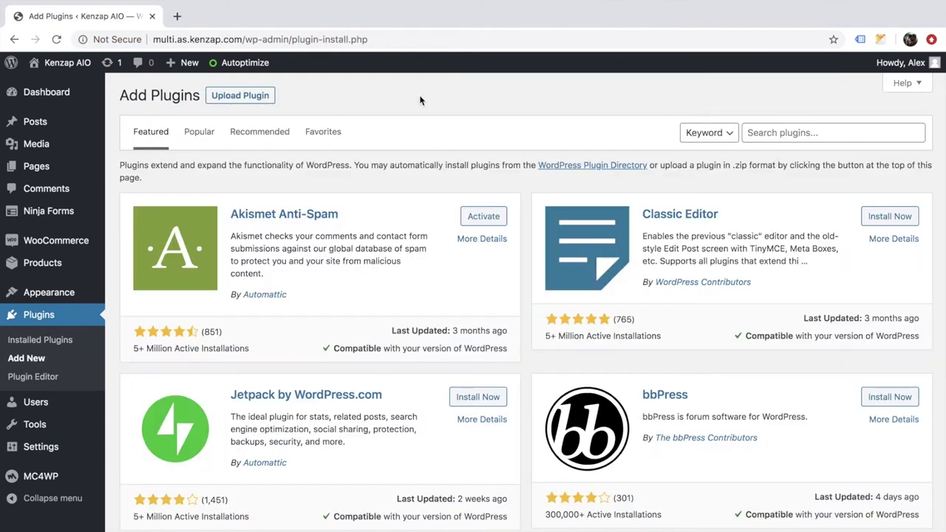
{"action": "left_click", "coordinate": [827, 132]}
{"action": "type", "text": "ken"}
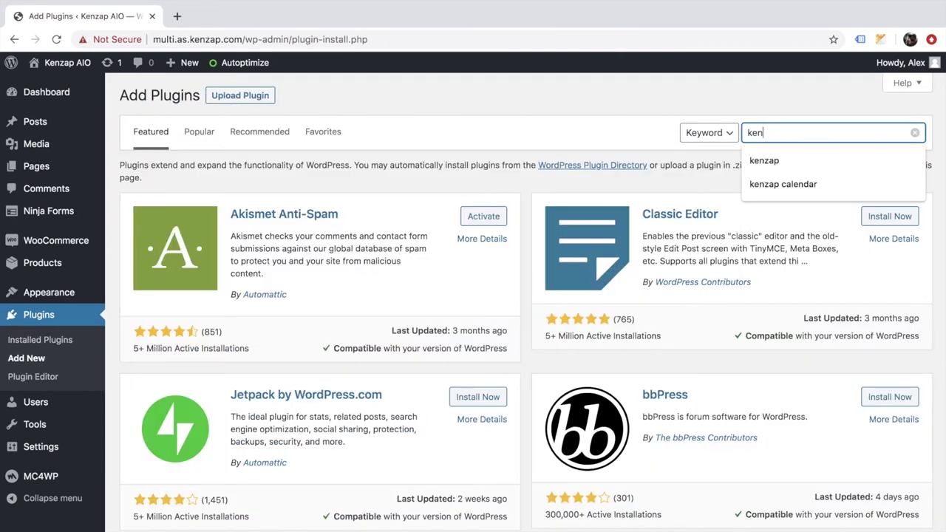
{"action": "type", "text": "zap"}
{"action": "key", "text": "Down"}
{"action": "key", "text": "Return"}
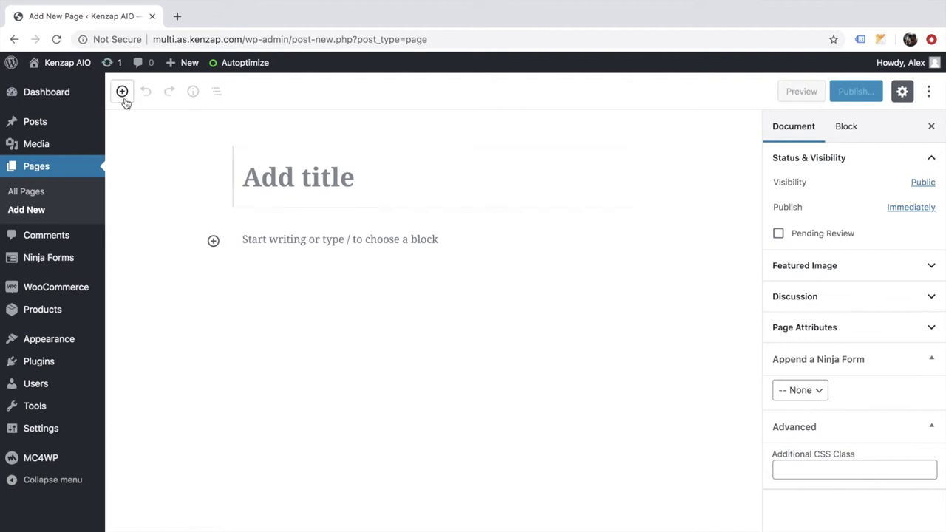
Find 'kenzap calen' in the block library and insert the Kenzap Calendar 1 block.
{"action": "left_click", "coordinate": [122, 91]}
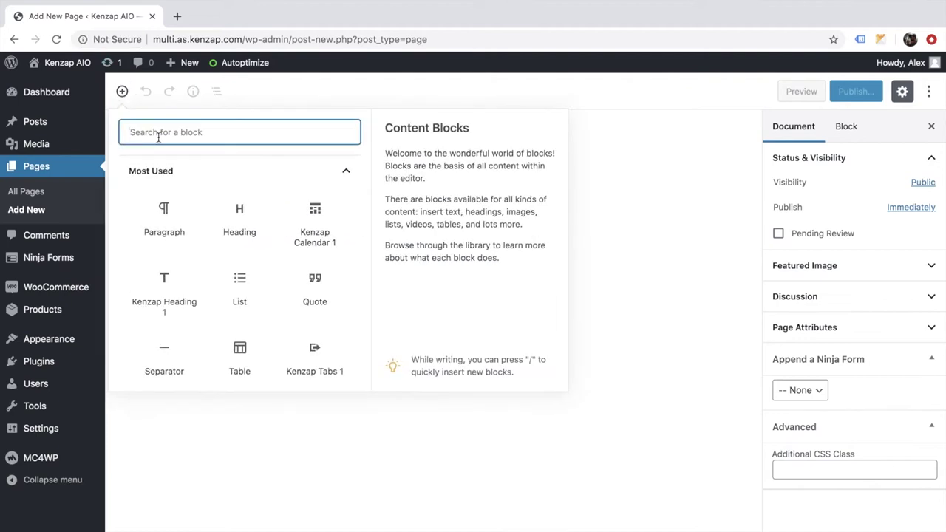
{"action": "type", "text": "kenzap "}
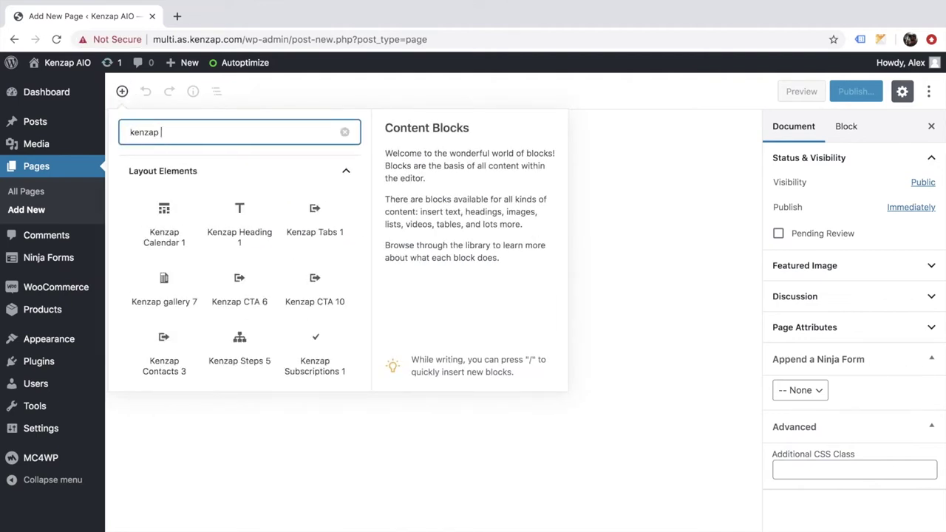
{"action": "type", "text": "calen"}
{"action": "left_click", "coordinate": [155, 221]}
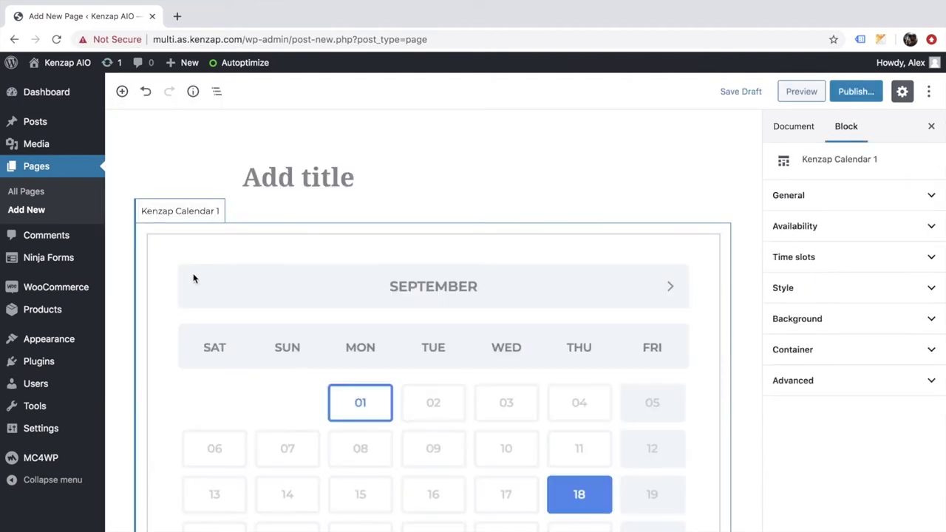
{"action": "scroll", "coordinate": [183, 282], "scroll_direction": "down", "scroll_amount": 3}
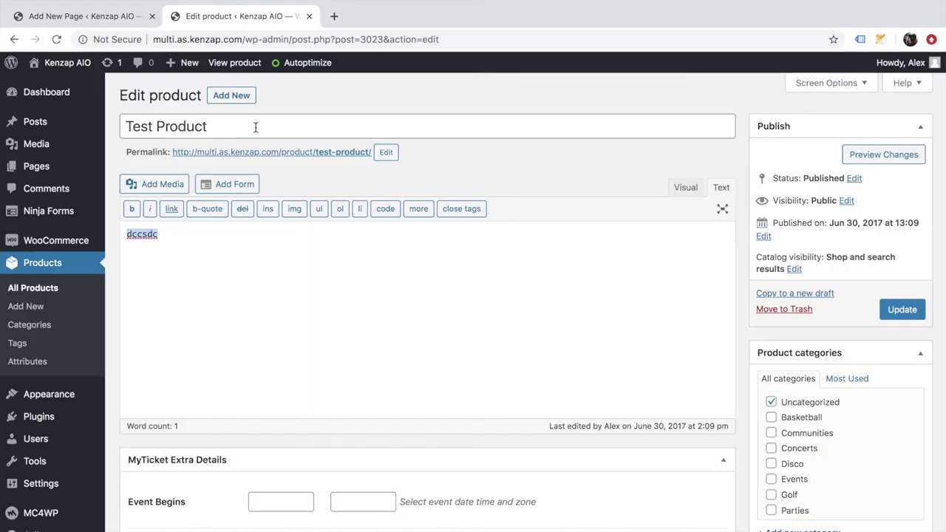
Select the Test Product for Calendar title and copy its ID 3023 from the address bar.
{"action": "left_click", "coordinate": [255, 127]}
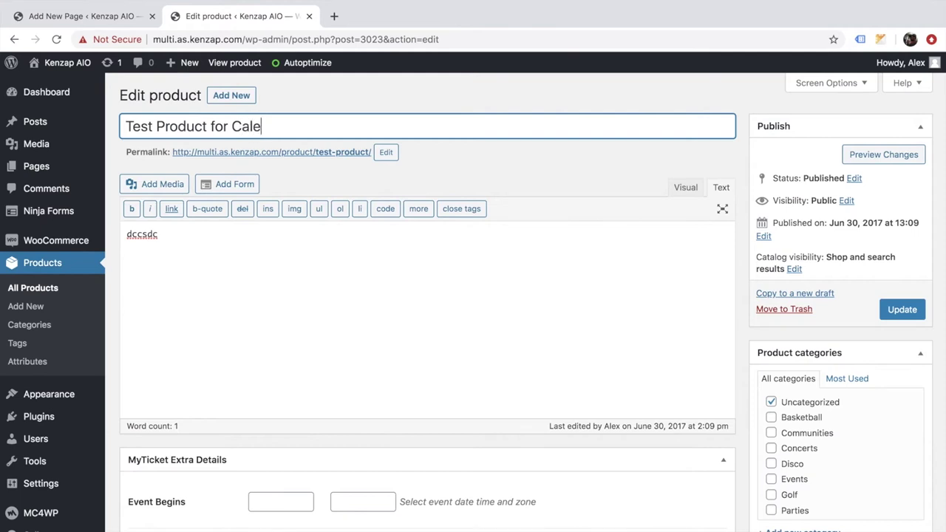
{"action": "triple_click", "coordinate": [262, 127]}
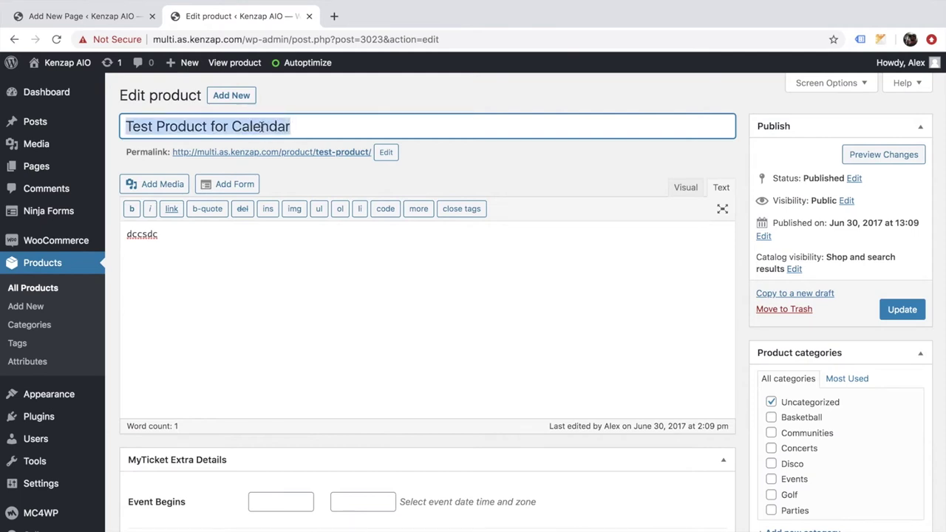
{"action": "double_click", "coordinate": [376, 40]}
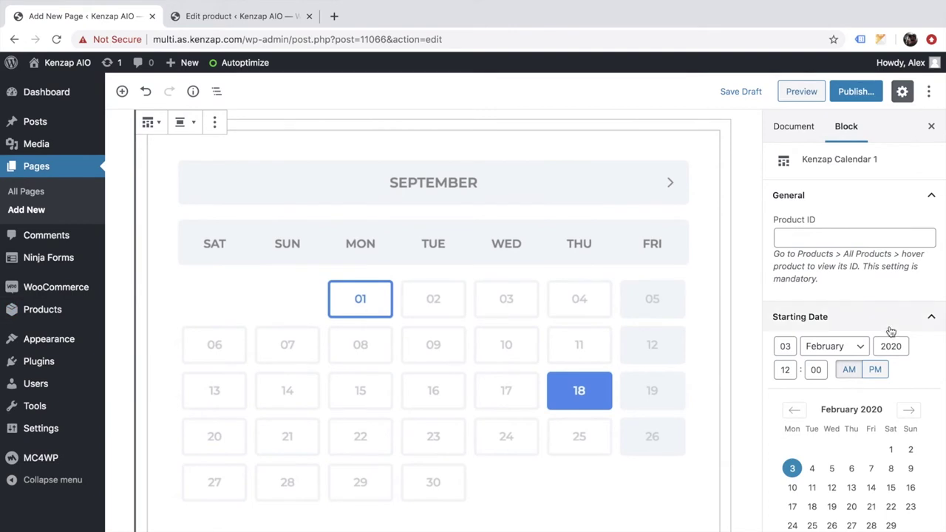
Enter 3023 as the calendar block's Product ID and keep May as the ending month.
{"action": "left_click", "coordinate": [801, 238]}
{"action": "type", "text": "3023"}
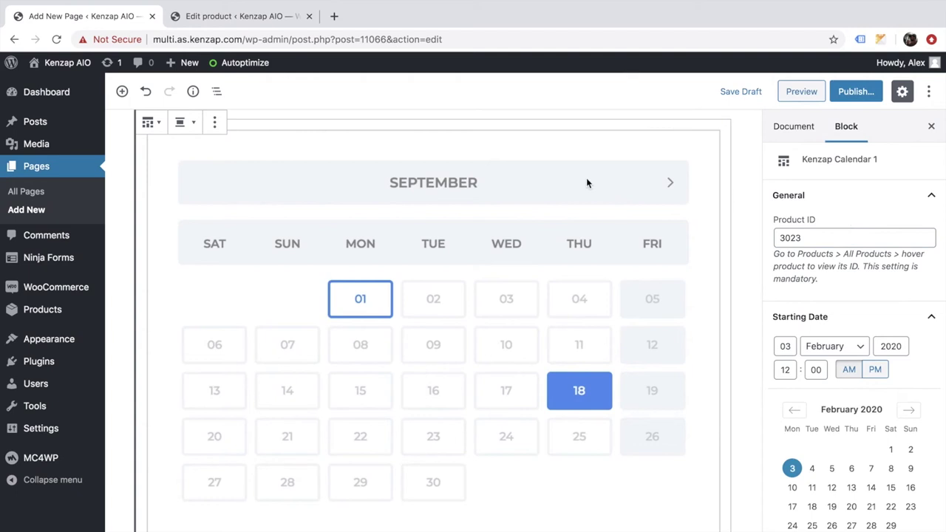
{"action": "scroll", "coordinate": [585, 178], "scroll_direction": "up", "scroll_amount": 2}
{"action": "scroll", "coordinate": [586, 178], "scroll_direction": "down", "scroll_amount": 3}
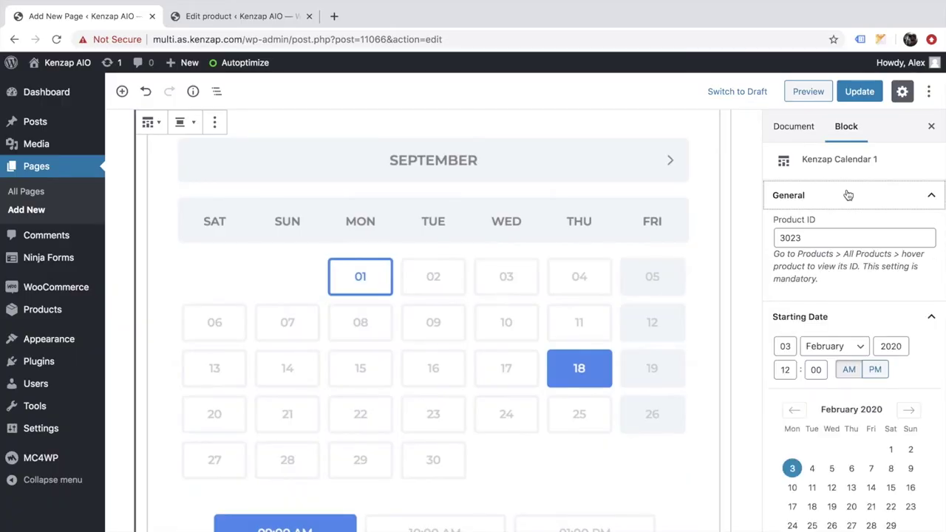
{"action": "scroll", "coordinate": [848, 222], "scroll_direction": "down", "scroll_amount": 3}
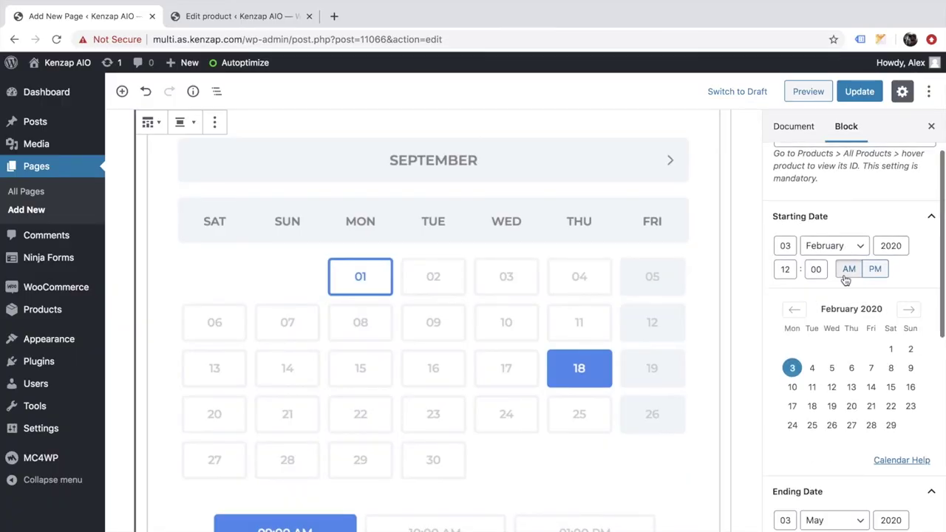
{"action": "scroll", "coordinate": [793, 371], "scroll_direction": "down", "scroll_amount": 5}
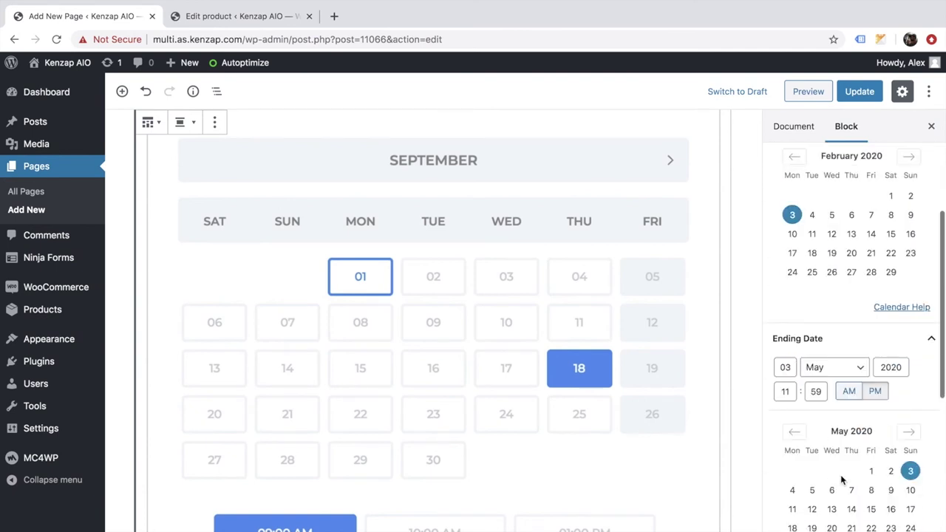
{"action": "left_click", "coordinate": [849, 367]}
{"action": "left_click", "coordinate": [824, 367]}
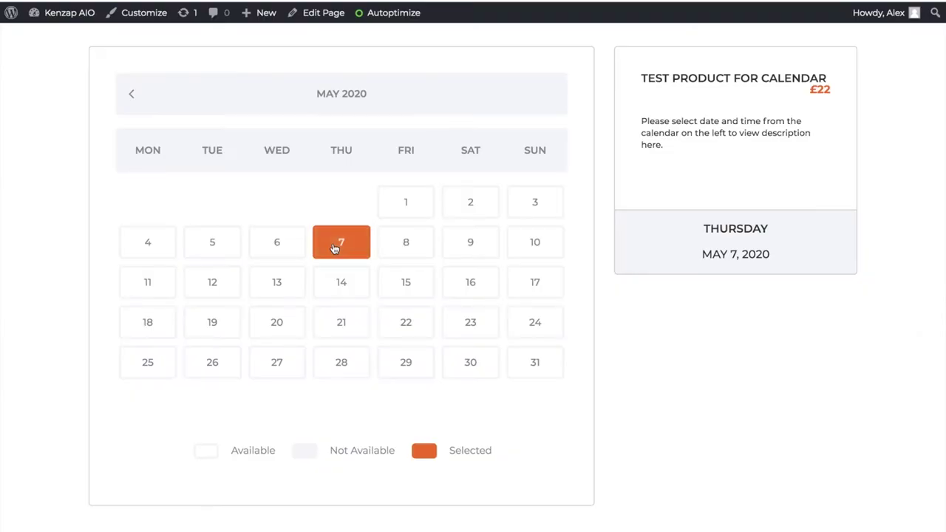
On the live calendar, pick April 15, 2020 and choose the 16:25 time slot.
{"action": "left_click", "coordinate": [389, 283]}
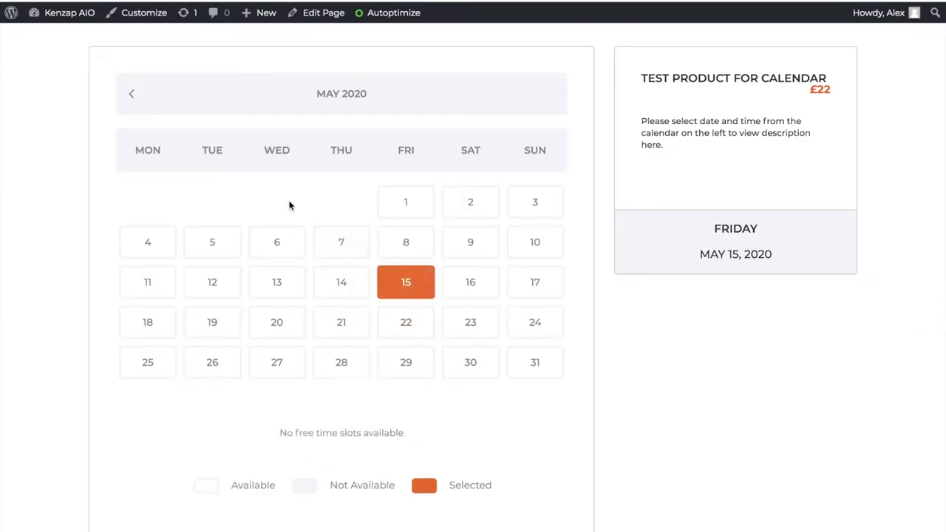
{"action": "left_click", "coordinate": [133, 96]}
{"action": "left_click", "coordinate": [282, 291]}
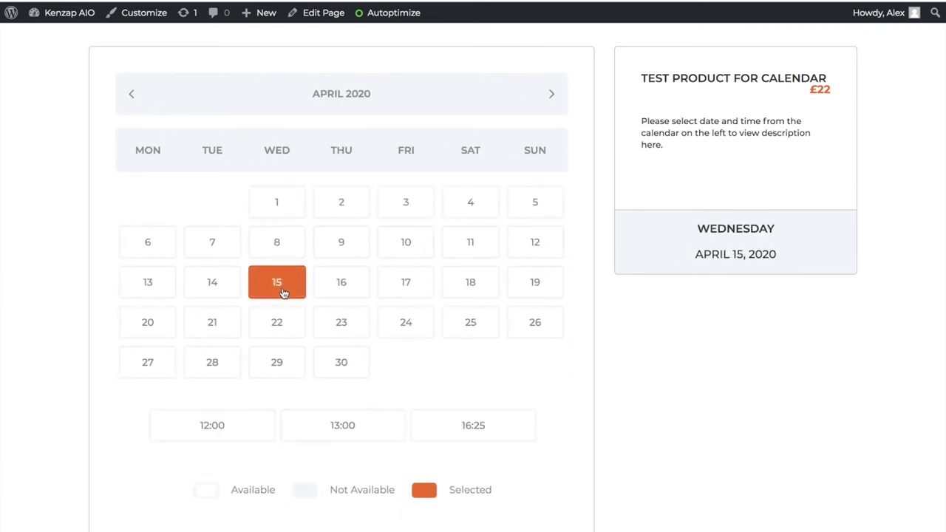
{"action": "left_click", "coordinate": [239, 422]}
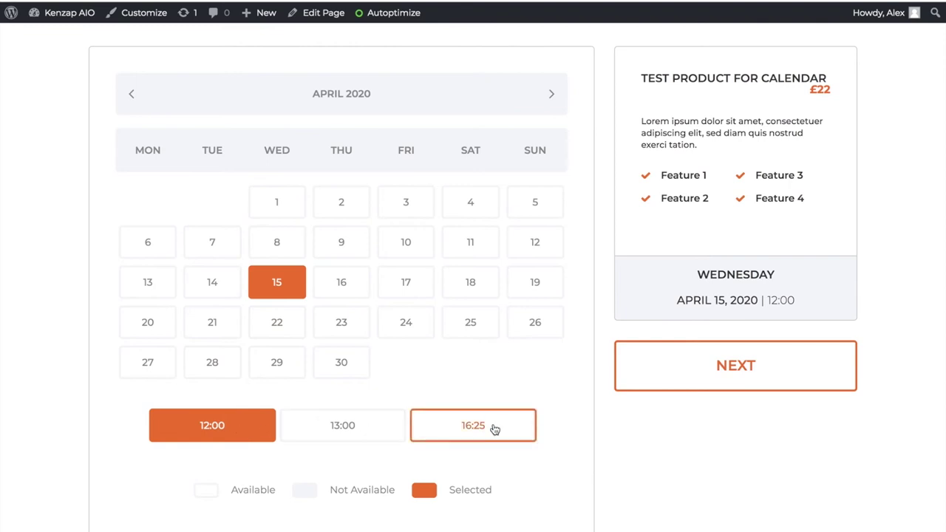
{"action": "left_click", "coordinate": [491, 428]}
{"action": "scroll", "coordinate": [693, 387], "scroll_direction": "down", "scroll_amount": 1}
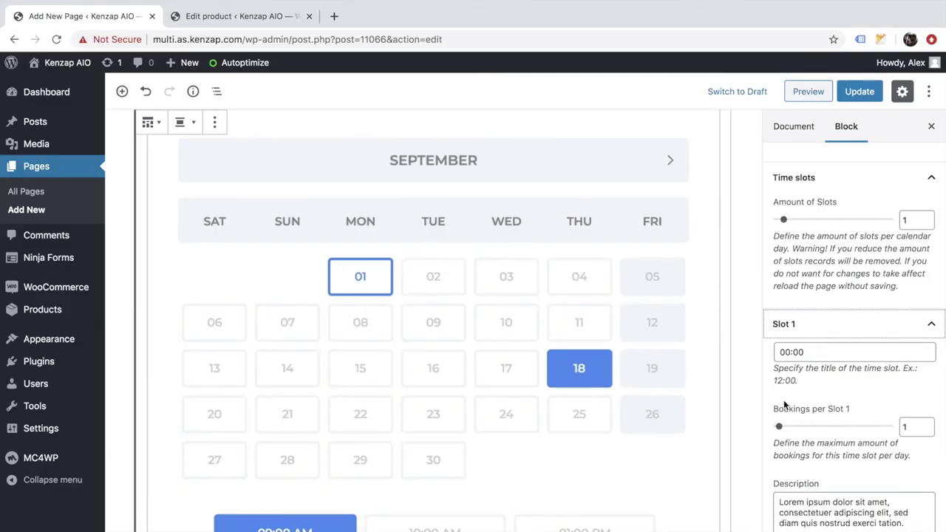
Change Slot 2's time to 14:00, collapse its settings, and update the page.
{"action": "scroll", "coordinate": [885, 431], "scroll_direction": "down", "scroll_amount": 2}
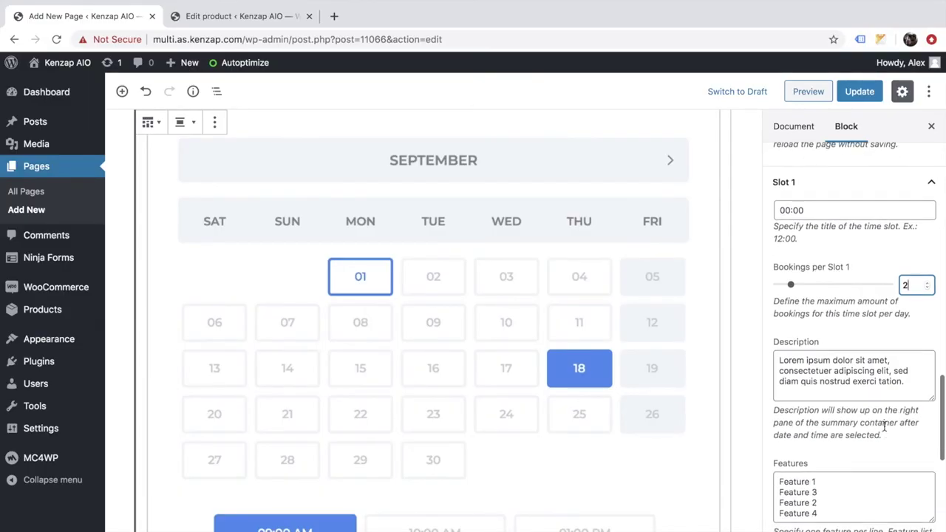
{"action": "scroll", "coordinate": [820, 259], "scroll_direction": "down", "scroll_amount": 4}
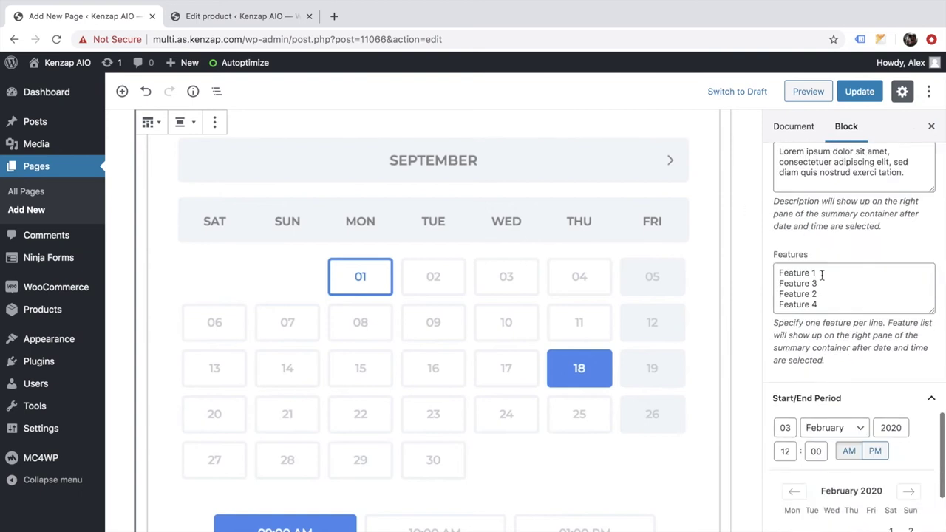
{"action": "scroll", "coordinate": [821, 222], "scroll_direction": "up", "scroll_amount": 5}
{"action": "scroll", "coordinate": [872, 270], "scroll_direction": "up", "scroll_amount": 3}
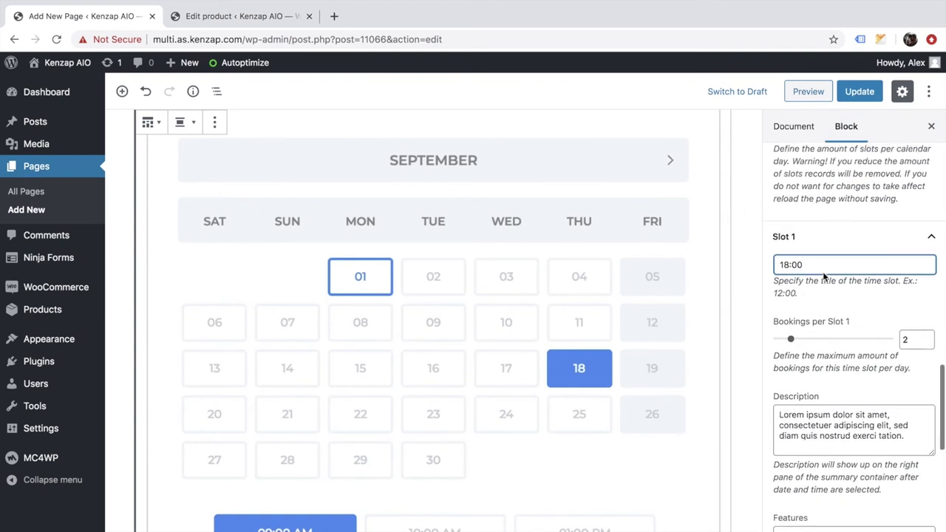
{"action": "scroll", "coordinate": [887, 266], "scroll_direction": "down", "scroll_amount": 4}
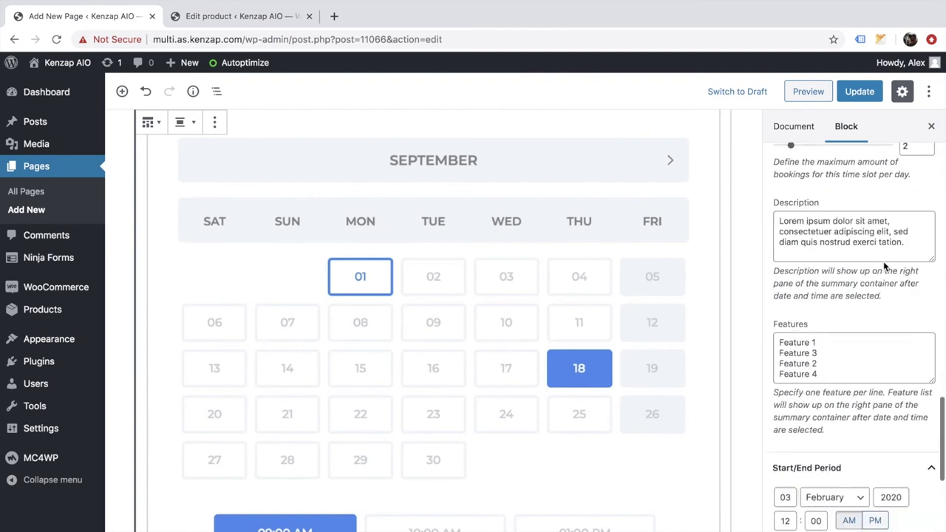
{"action": "scroll", "coordinate": [882, 261], "scroll_direction": "up", "scroll_amount": 5}
{"action": "scroll", "coordinate": [857, 455], "scroll_direction": "down", "scroll_amount": 5}
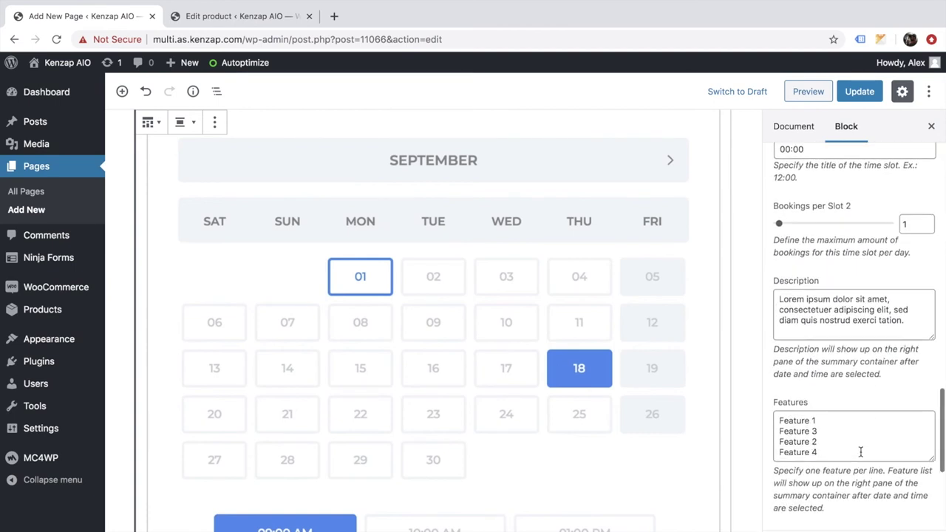
{"action": "scroll", "coordinate": [846, 462], "scroll_direction": "up", "scroll_amount": 5}
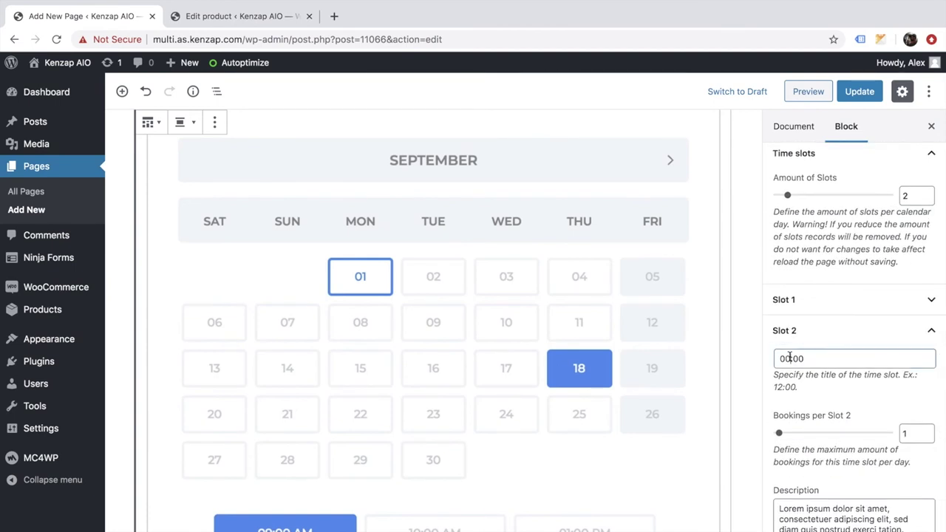
{"action": "left_click_drag", "start_coordinate": [792, 359], "coordinate": [736, 355]}
{"action": "type", "text": "14"}
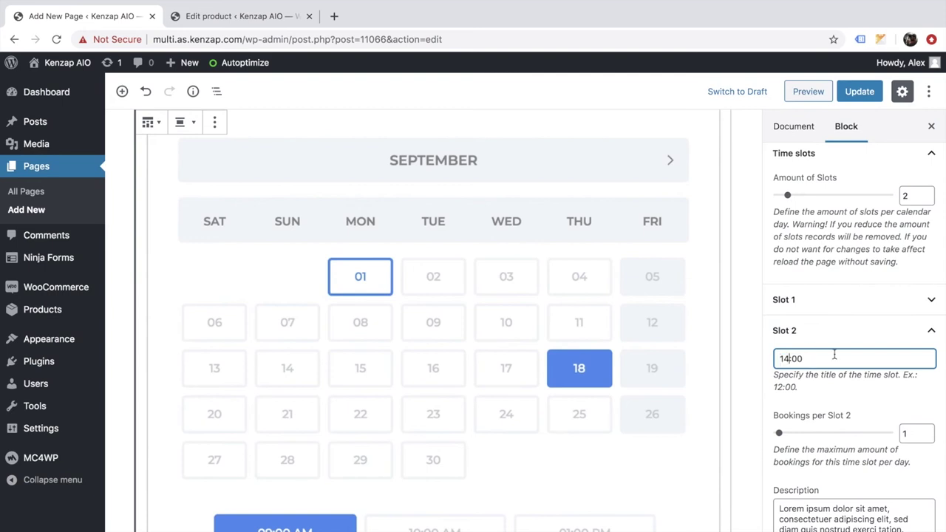
{"action": "left_click", "coordinate": [843, 332]}
{"action": "left_click", "coordinate": [857, 93]}
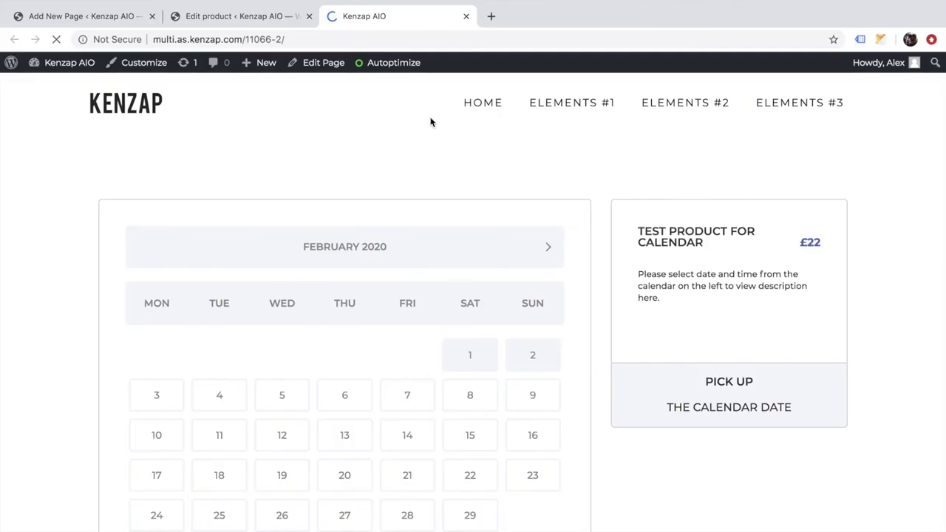
Try February 13 and March 31, 2020 on the live calendar, then scroll down the page.
{"action": "scroll", "coordinate": [335, 287], "scroll_direction": "down", "scroll_amount": 3}
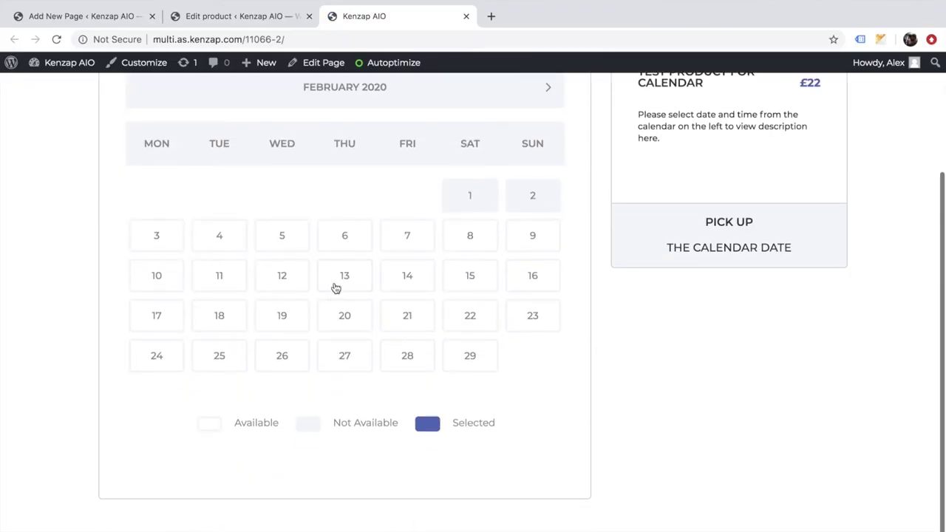
{"action": "left_click", "coordinate": [336, 284]}
{"action": "scroll", "coordinate": [443, 243], "scroll_direction": "up", "scroll_amount": 2}
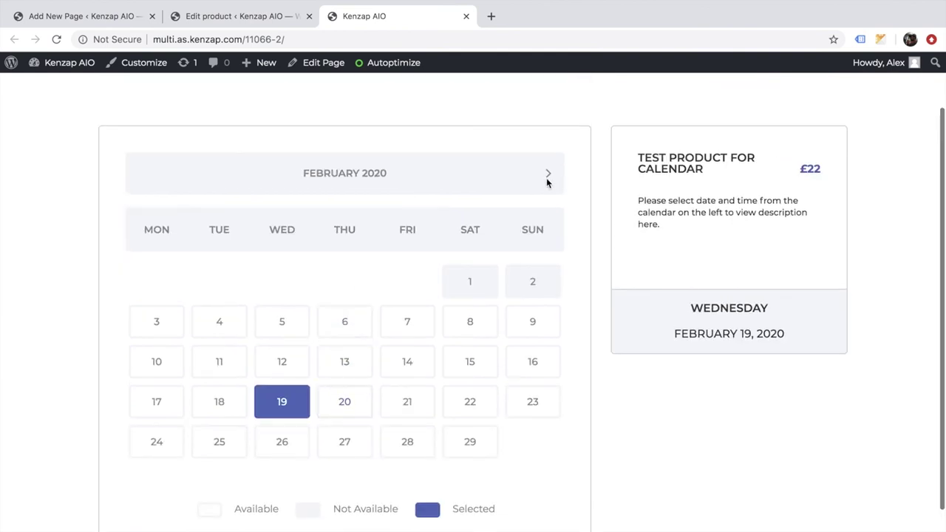
{"action": "left_click", "coordinate": [547, 174]}
{"action": "left_click", "coordinate": [222, 481]}
{"action": "scroll", "coordinate": [226, 485], "scroll_direction": "down", "scroll_amount": 2}
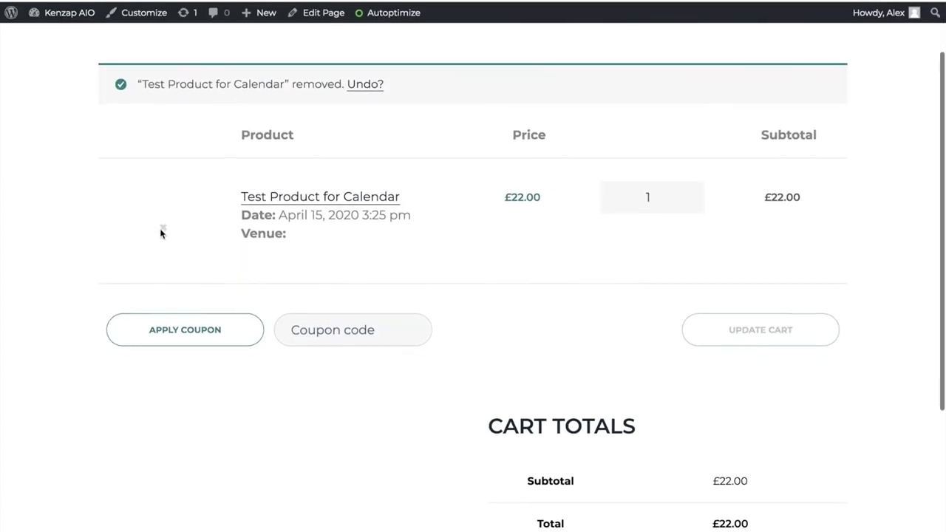
{"action": "scroll", "coordinate": [160, 234], "scroll_direction": "down", "scroll_amount": 3}
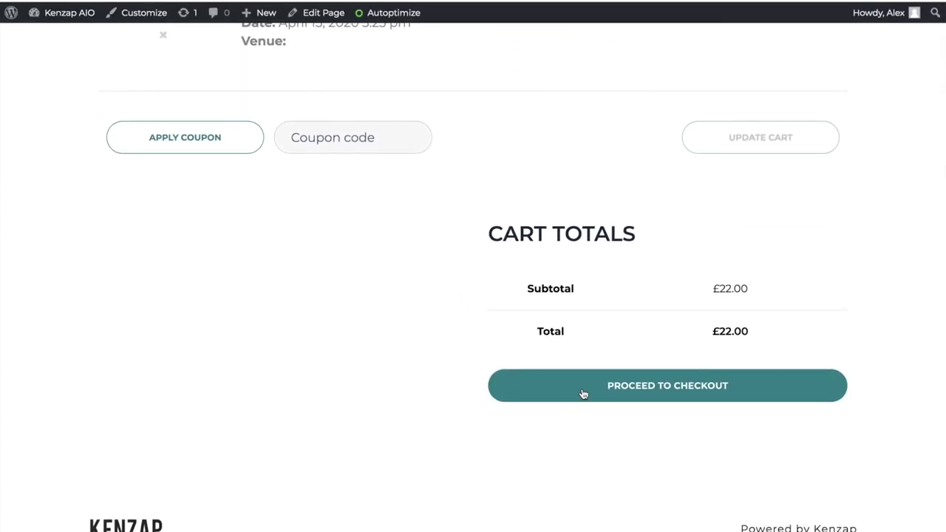